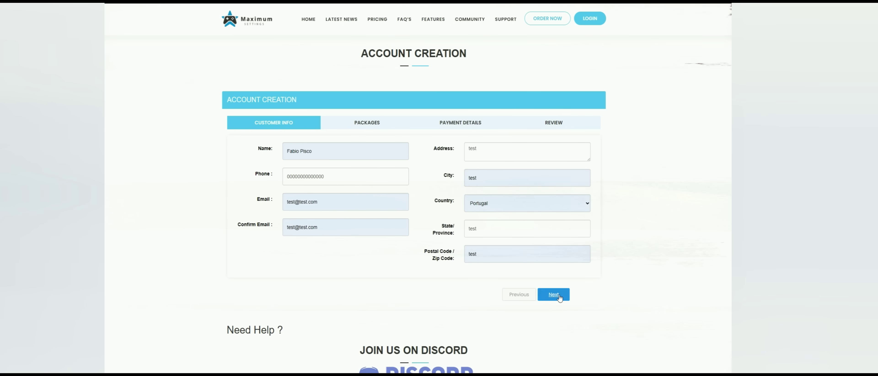
- Submit the customer info of the account creation form and open the list of available packages
left_click(559, 293)
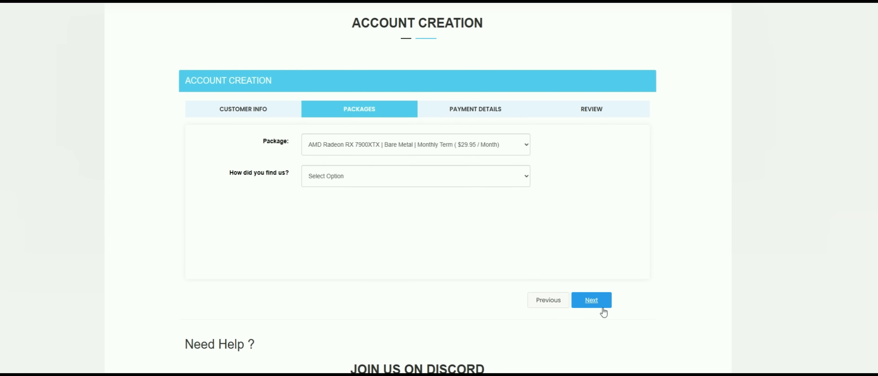
left_click(524, 147)
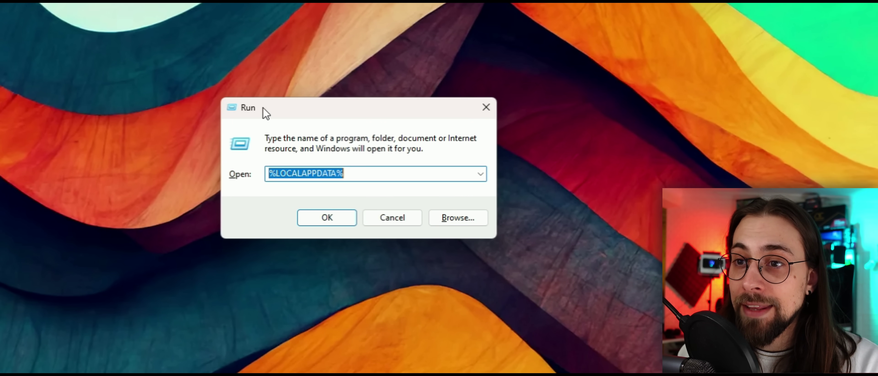
- Open the %LOCALAPPDATA% folder from the Run dialog and reposition its File Explorer window
left_click_drag(262, 109, 265, 81)
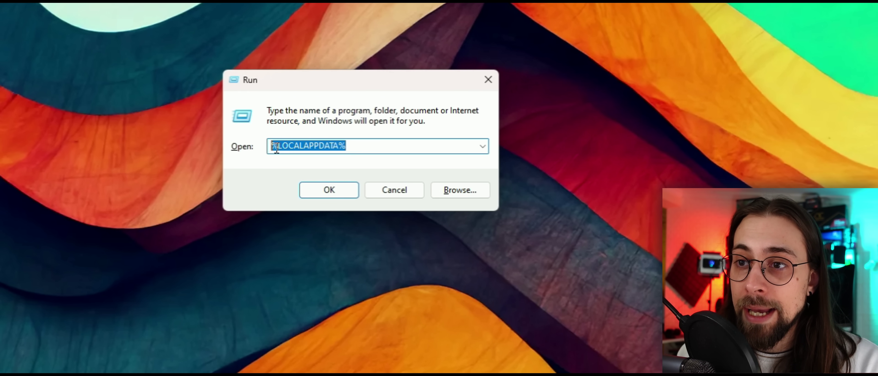
left_click(341, 193)
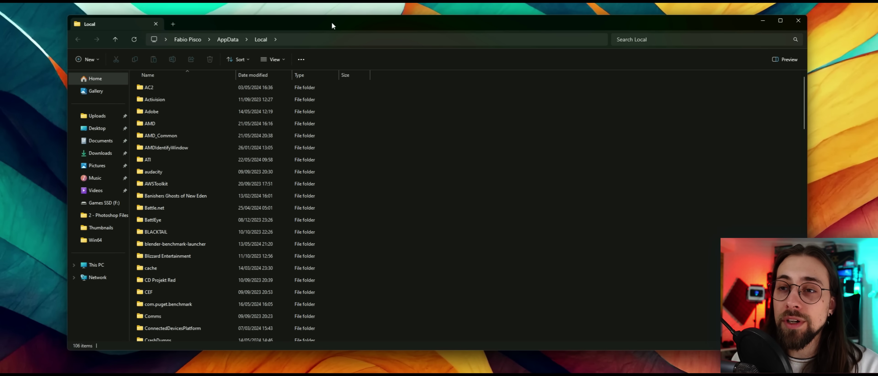
left_click_drag(331, 26, 352, 18)
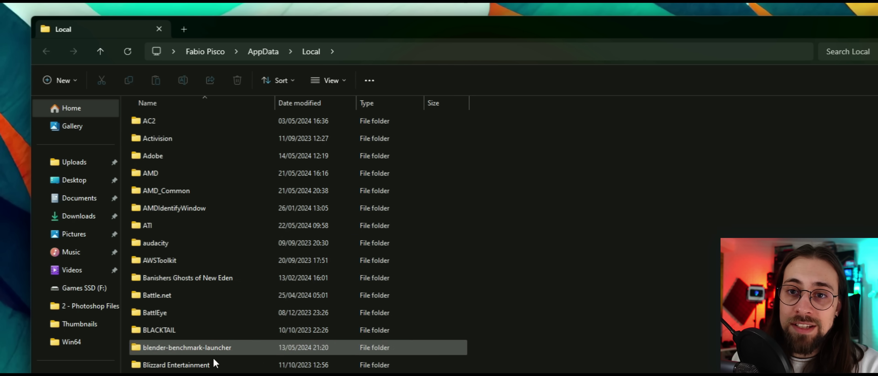
- Find the Hellblade2 folder inside the Local application data folder and open it
left_click(218, 295)
scroll(219, 259, "down", 3)
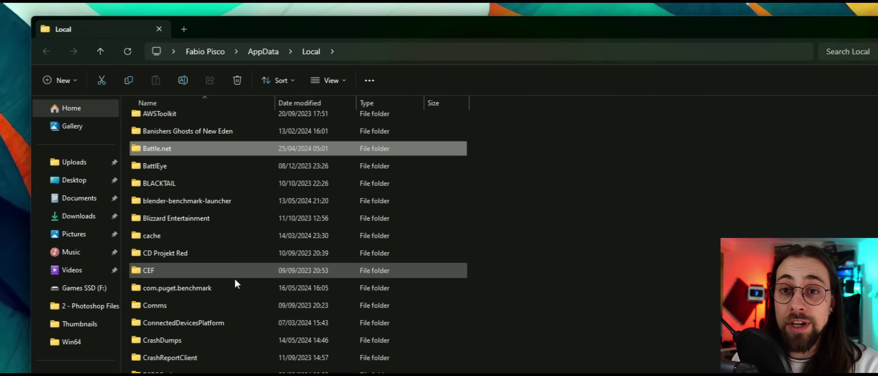
scroll(235, 280, "down", 3)
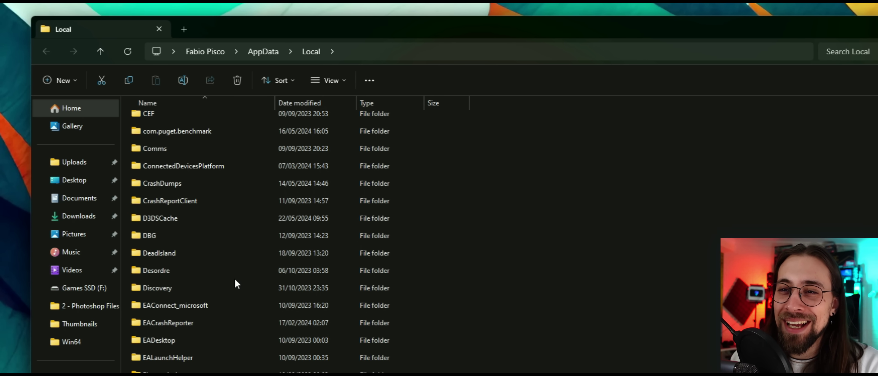
scroll(234, 278, "down", 12)
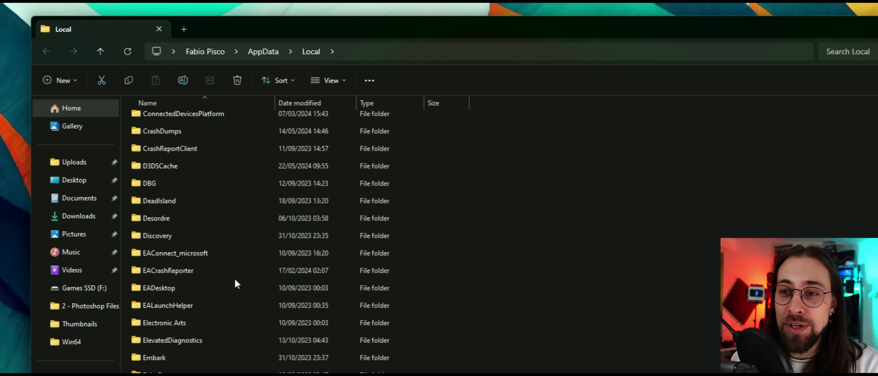
scroll(233, 292, "down", 8)
scroll(232, 291, "up", 4)
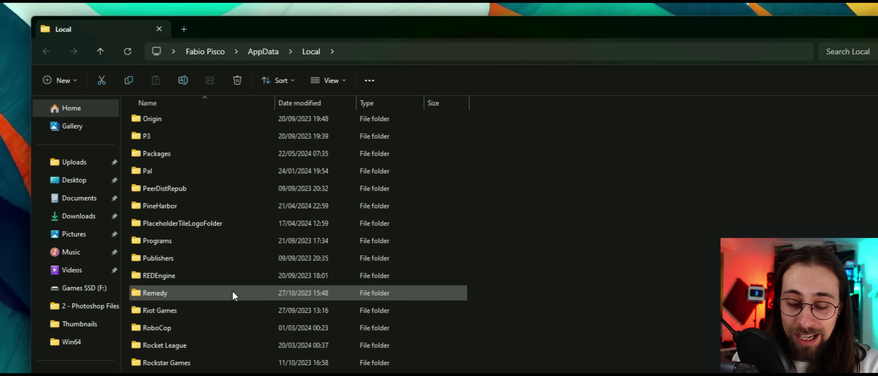
left_click(196, 251)
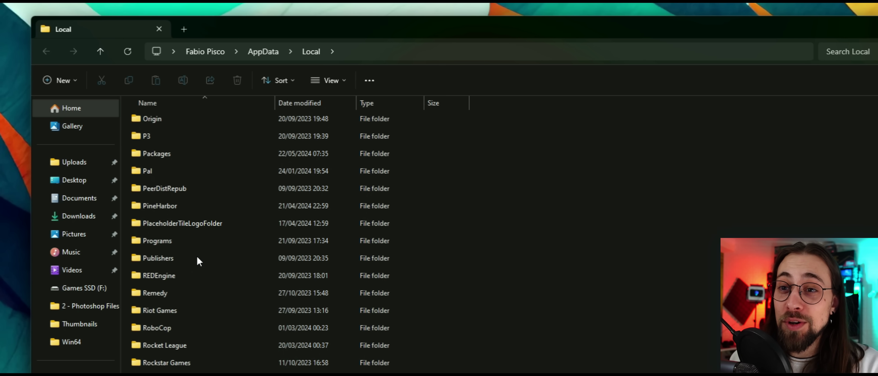
left_click(160, 260)
key("h")
scroll(191, 137, "up", 1)
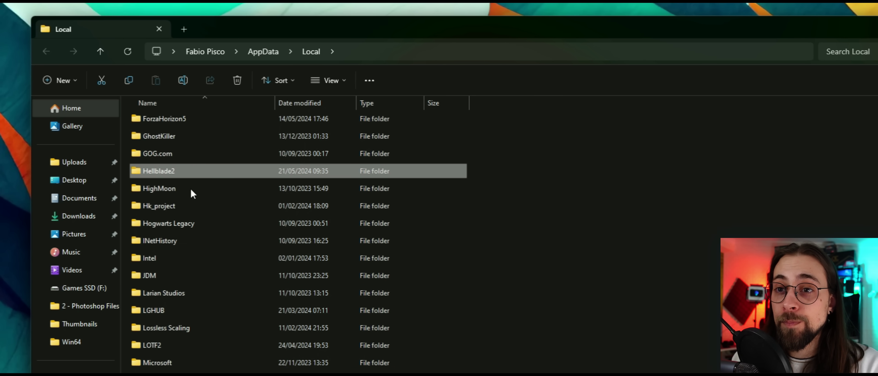
double_click(168, 172)
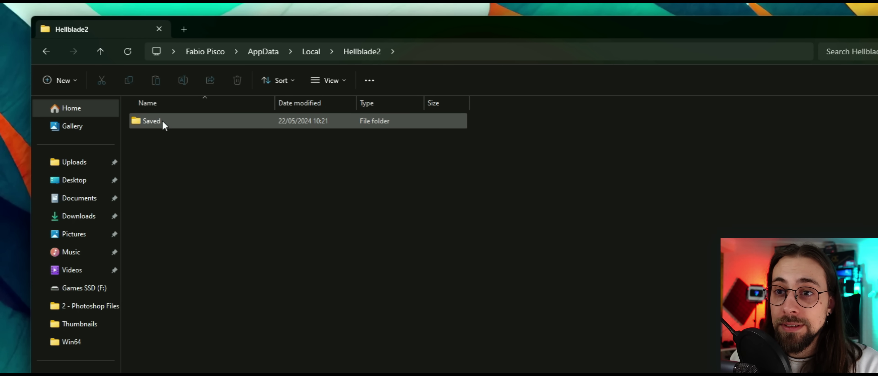
double_click(163, 122)
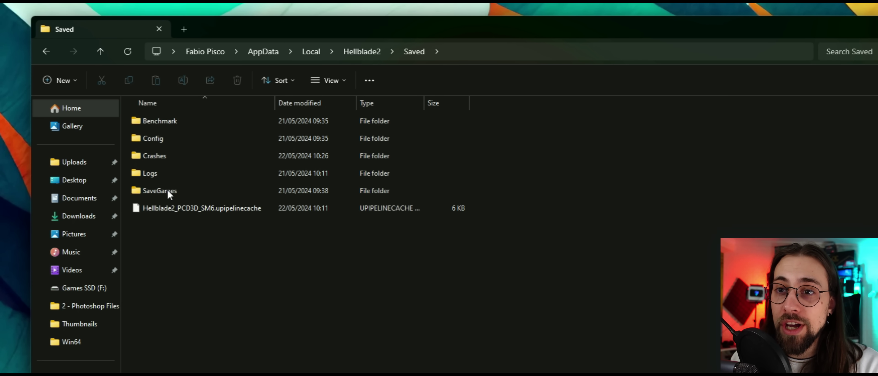
left_click(172, 141)
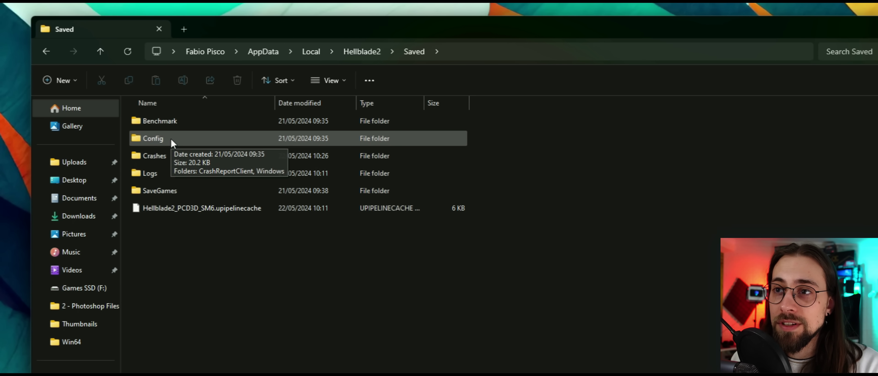
key("BackSpace")
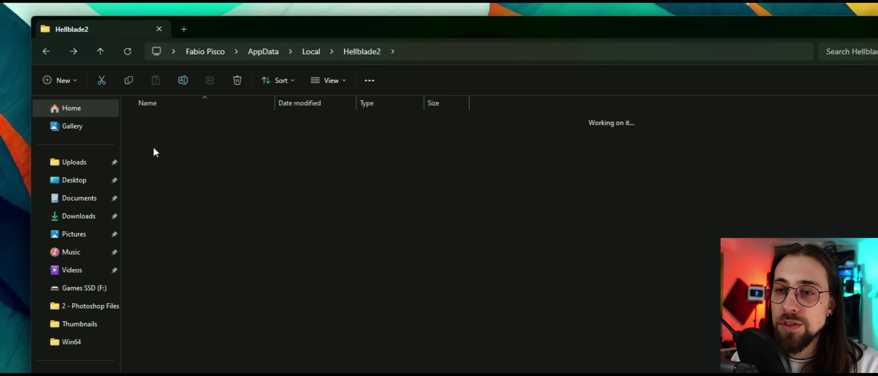
key("BackSpace")
key("alt+Right")
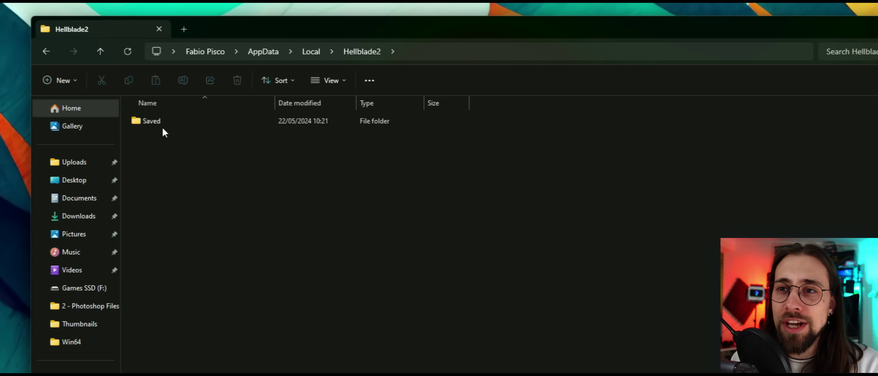
- Go through Saved and Config to the Windows folder and open the Engine configuration file there
double_click(161, 123)
double_click(156, 138)
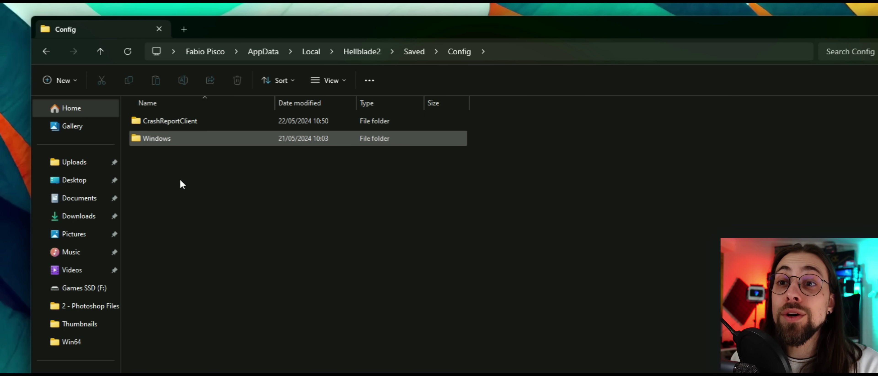
double_click(168, 137)
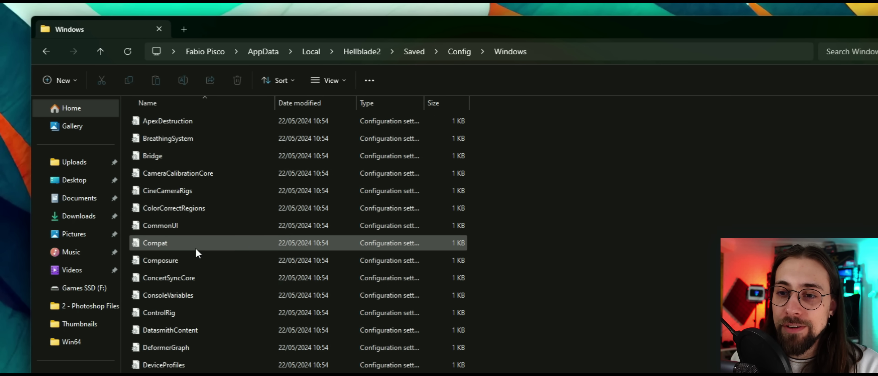
scroll(196, 247, "down", 1)
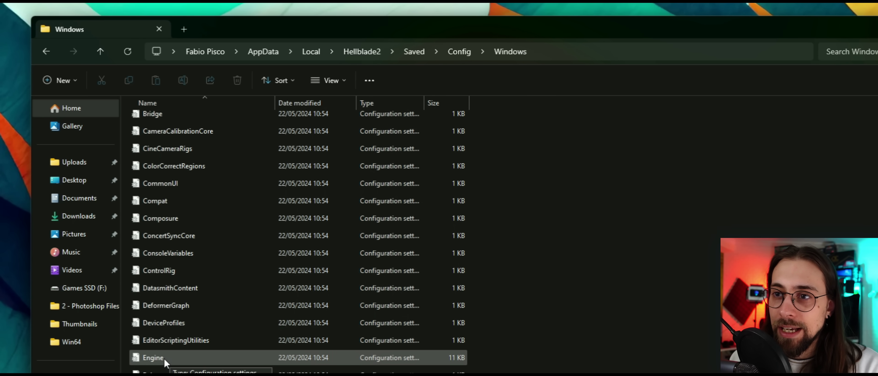
double_click(155, 358)
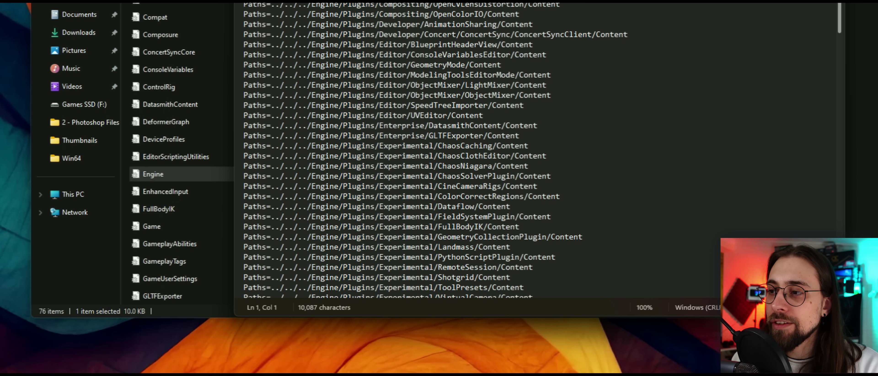
- Highlight the [SystemSettings] block with its five r.NT lines at the end of the Engine file, and save the file
left_click_drag(831, 21, 831, 225)
scroll(830, 224, "down", 2)
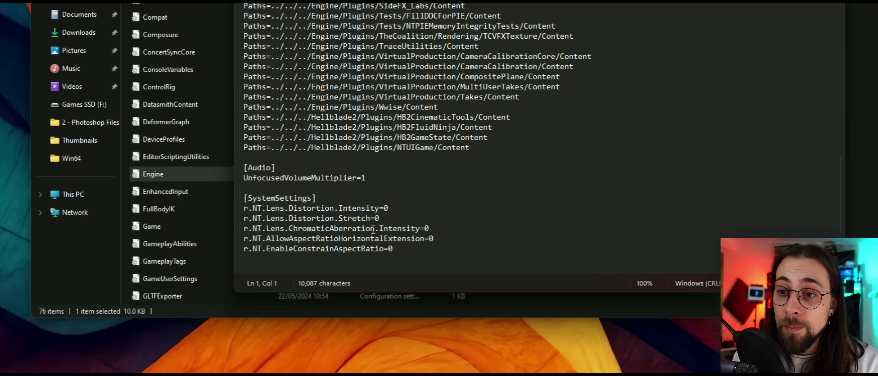
left_click_drag(393, 249, 234, 204)
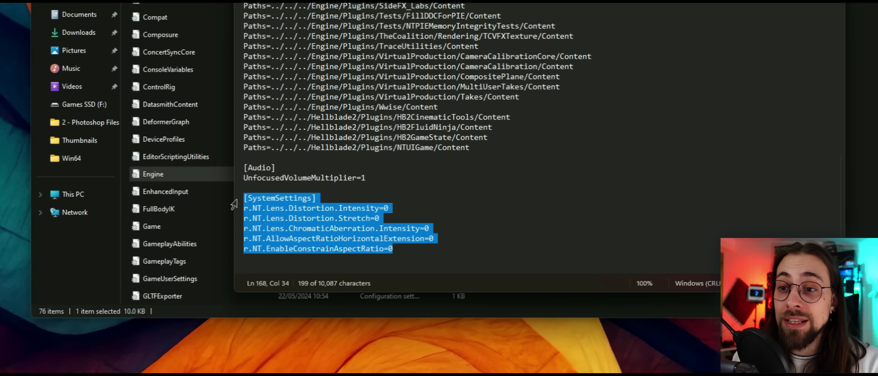
left_click(325, 218)
left_click_drag(394, 249, 221, 204)
left_click(312, 215)
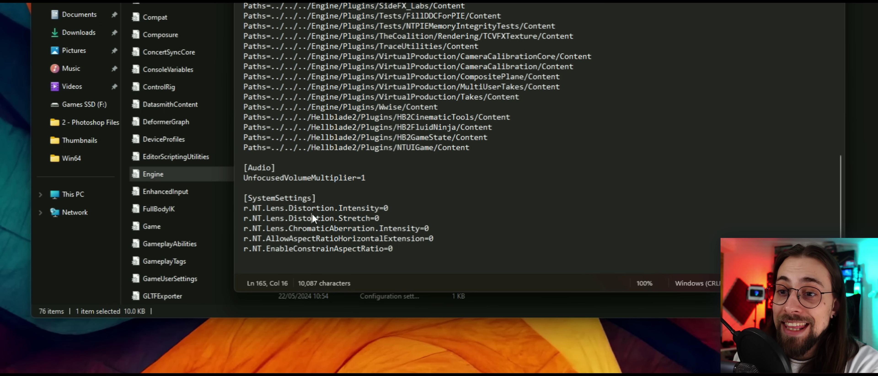
left_click_drag(402, 248, 224, 199)
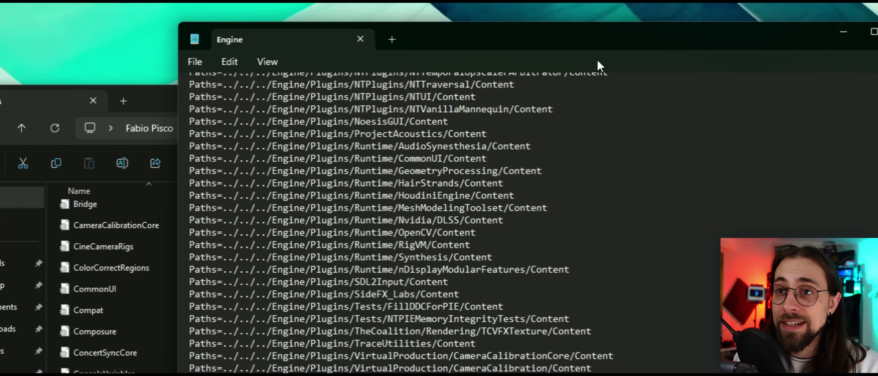
left_click(194, 62)
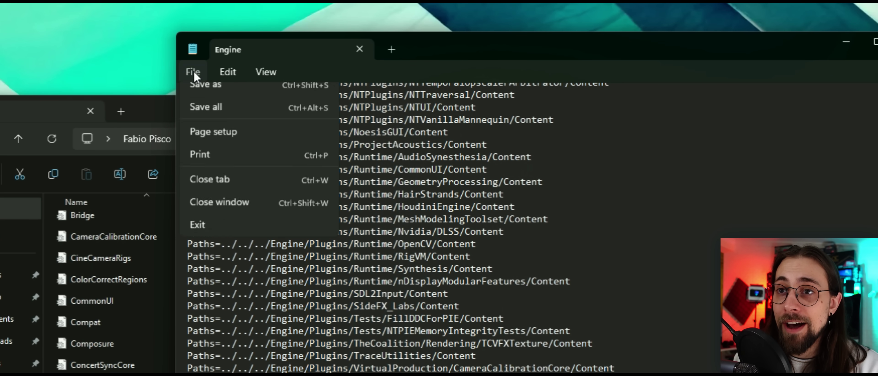
left_click(224, 166)
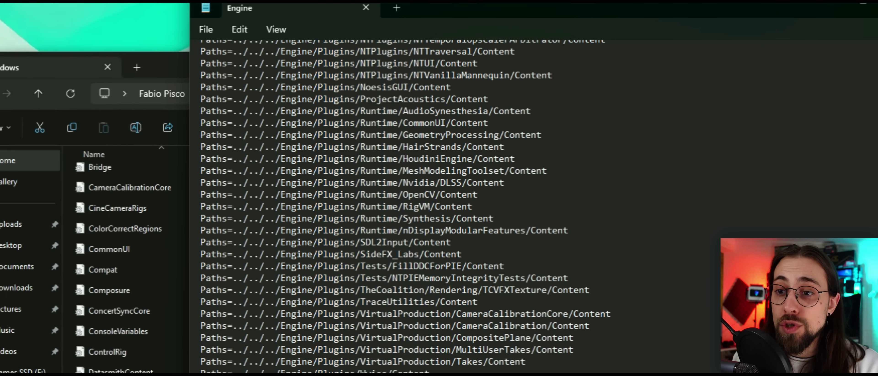
- Examine the aspect-ratio, chromatic aberration and lens distortion lines in the [SystemSettings] block by highlighting each group
scroll(443, 224, "down", 3)
left_click_drag(404, 248, 263, 242)
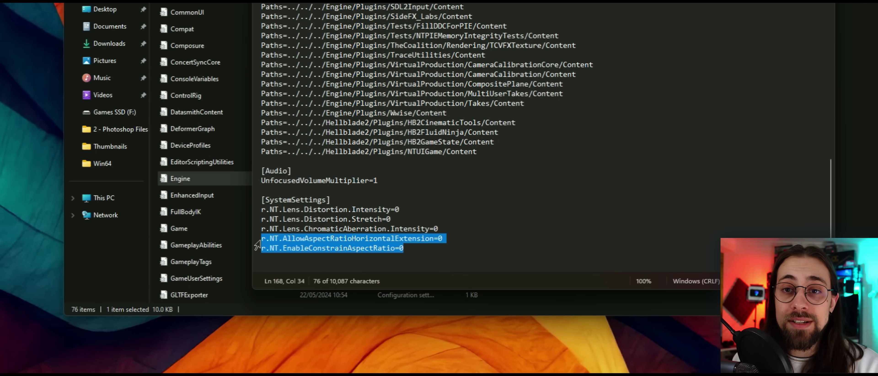
left_click_drag(439, 229, 260, 230)
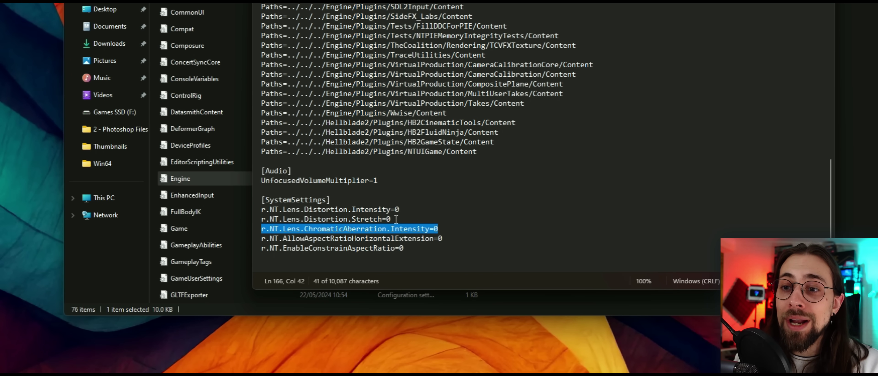
left_click_drag(396, 219, 262, 212)
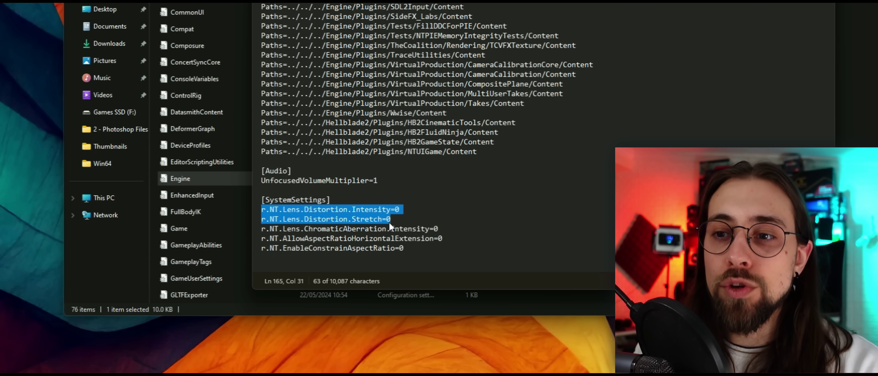
left_click(383, 222)
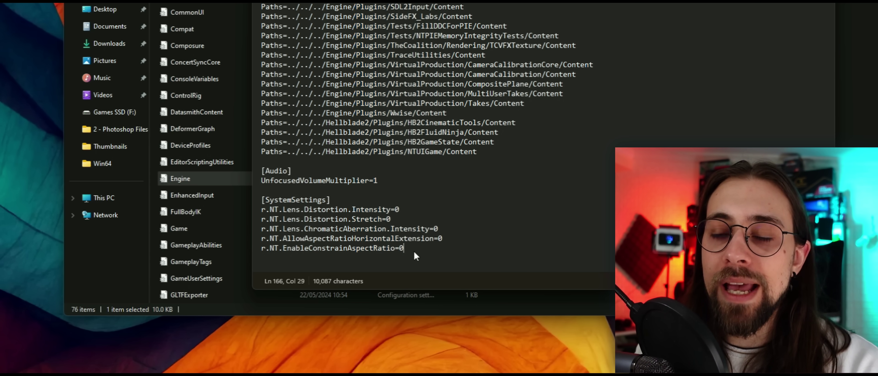
left_click_drag(404, 249, 258, 236)
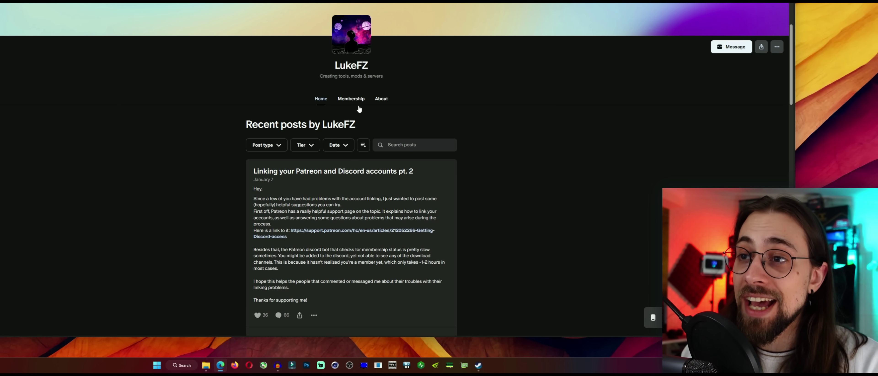
- Look through the mod creator's Patreon page and the Uniscaler release changelogs on Discord
scroll(372, 116, "down", 2)
scroll(383, 121, "up", 2)
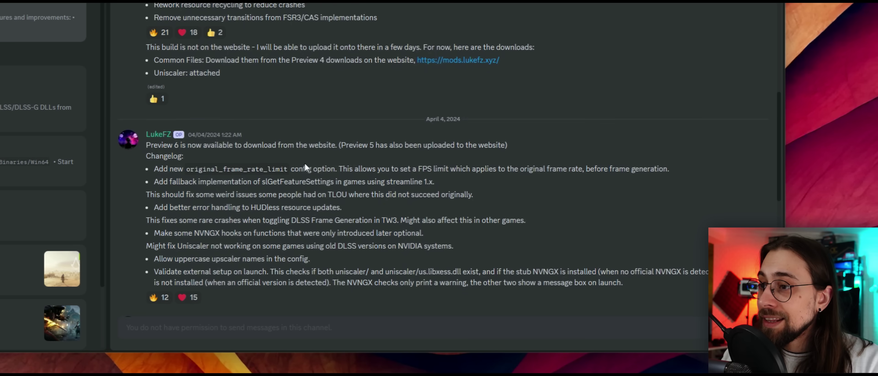
scroll(304, 164, "up", 2)
scroll(464, 113, "down", 1)
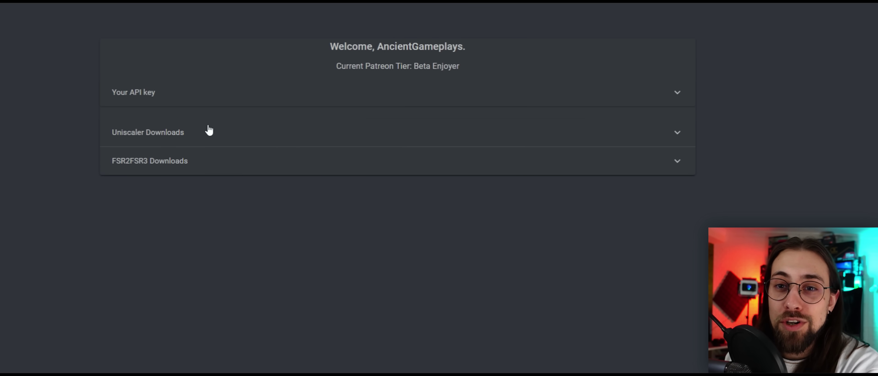
- Expand the Uniscaler downloads on the mod site and open the latest version, Preview-8
left_click(179, 168)
left_click(190, 133)
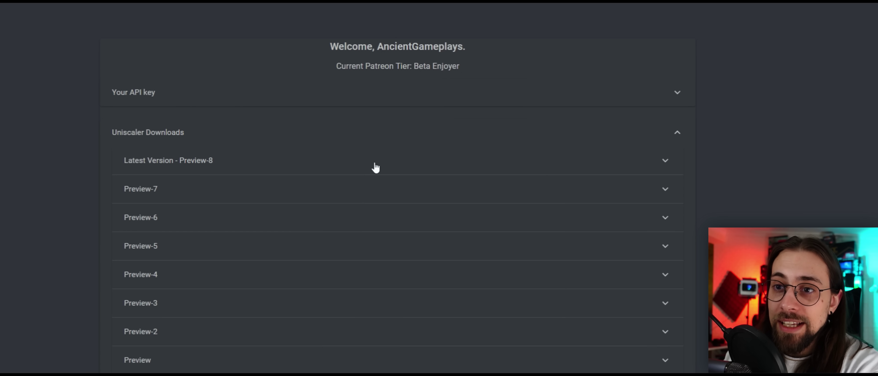
left_click(225, 164)
scroll(270, 170, "down", 1)
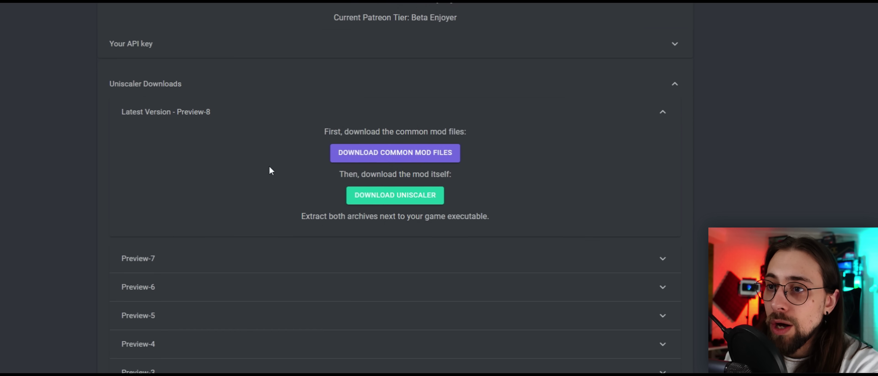
- Download the common mod files for Uniscaler Preview-8 and save the archive
left_click(410, 152)
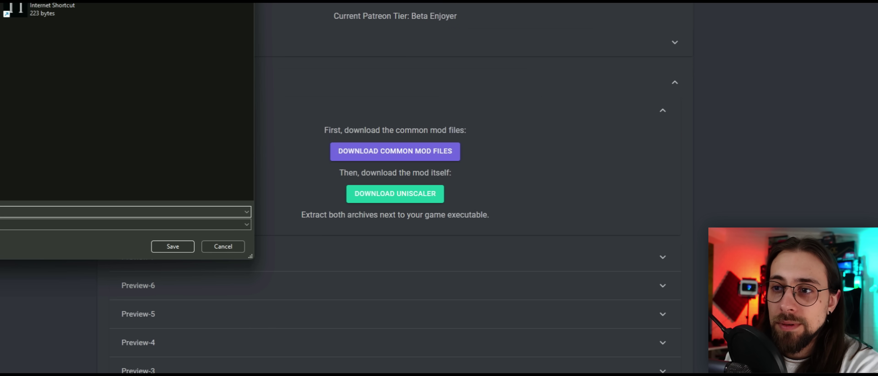
left_click(172, 247)
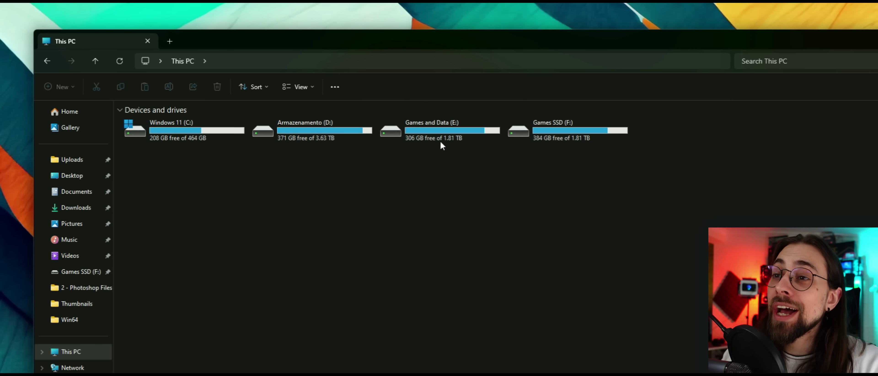
- Open Hellblade II's Win64 binaries folder, under Games\Steam\steamapps\common\Senua's Saga Hellblade II\Hellblade2\Binaries on the E: drive
double_click(443, 131)
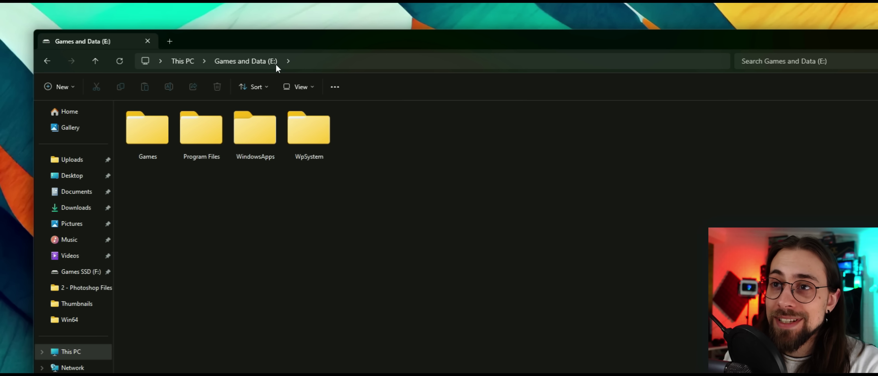
double_click(160, 141)
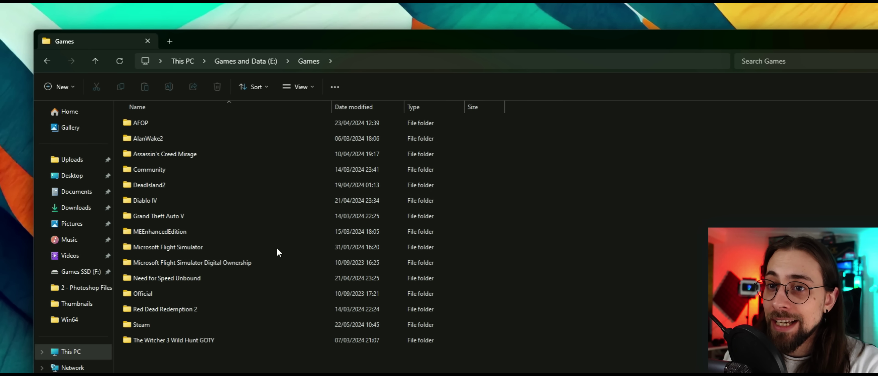
double_click(151, 321)
double_click(155, 123)
double_click(160, 123)
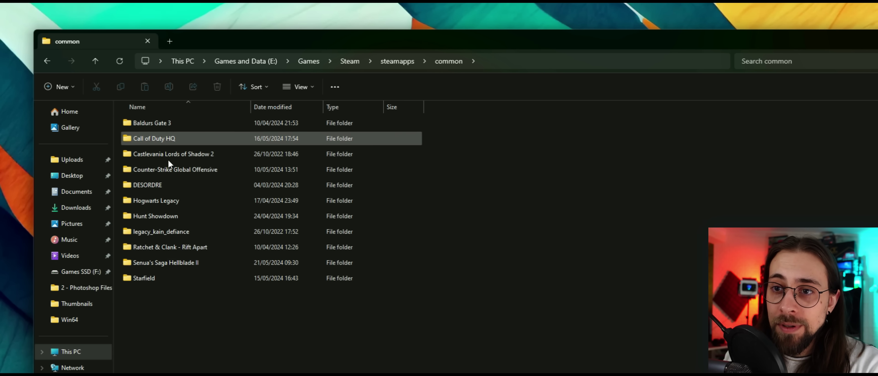
double_click(181, 263)
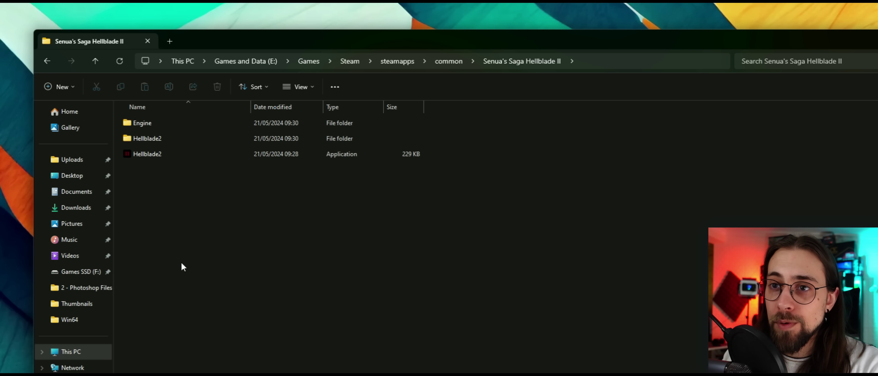
double_click(148, 139)
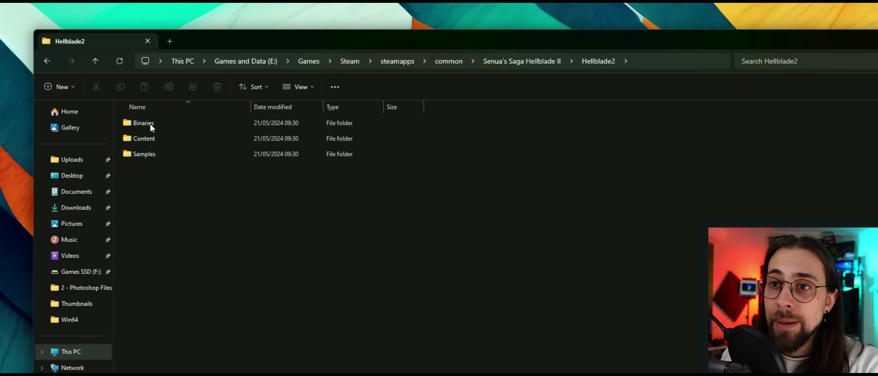
double_click(150, 123)
double_click(142, 124)
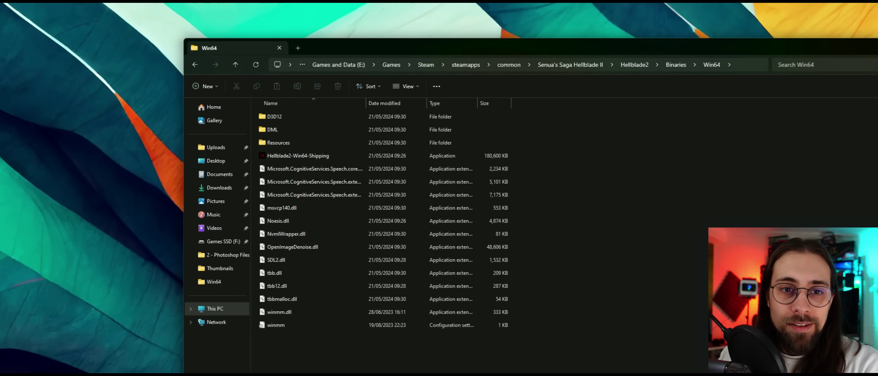
- Extract the uniscaler folder, winmm.dll and winmm.ini from Uniscaler_COMMON.zip into the game's Win64 folder
double_click(14, 234)
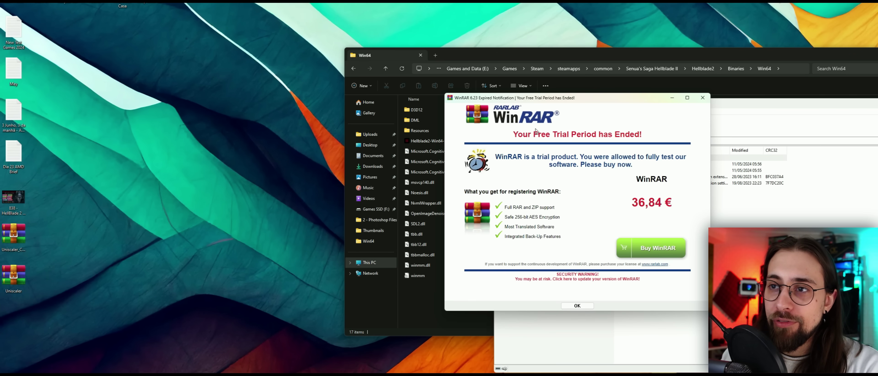
left_click(703, 98)
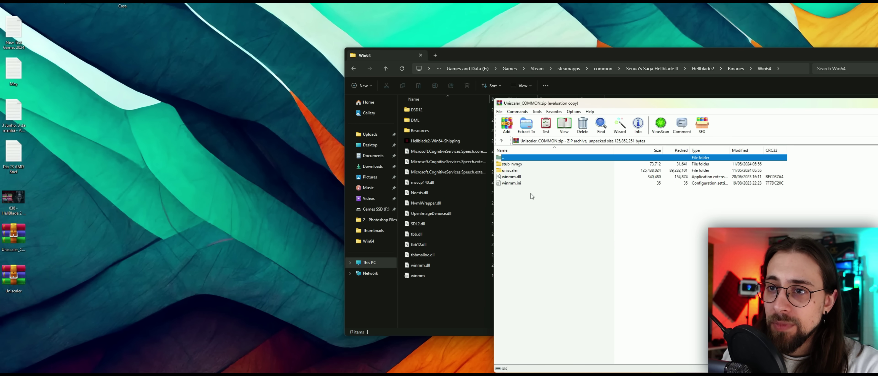
left_click_drag(527, 218, 510, 166)
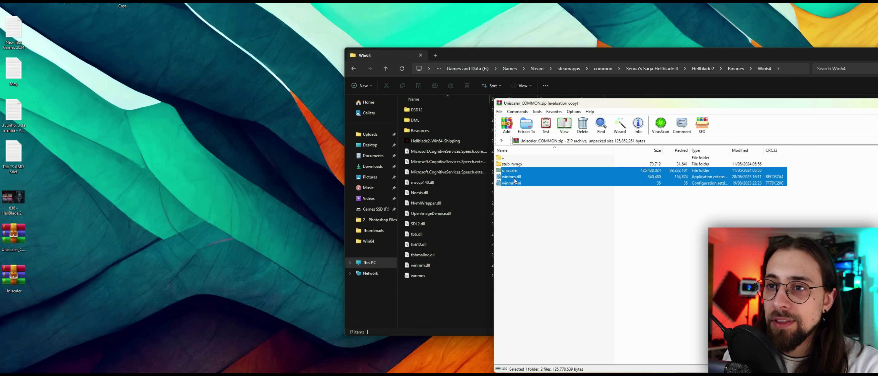
left_click_drag(490, 240, 428, 296)
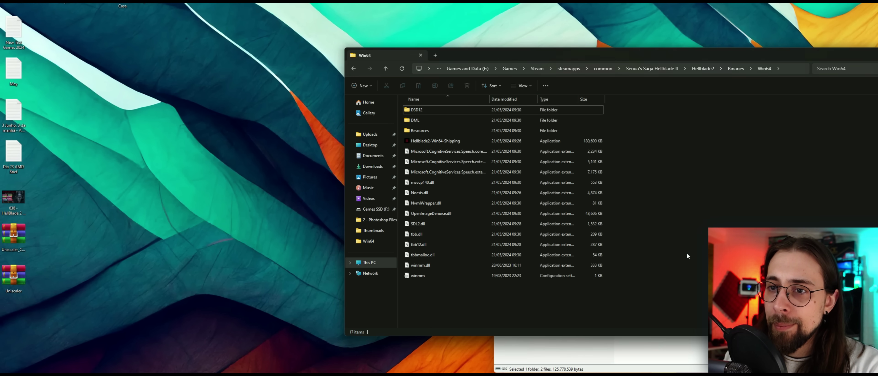
left_click(579, 157)
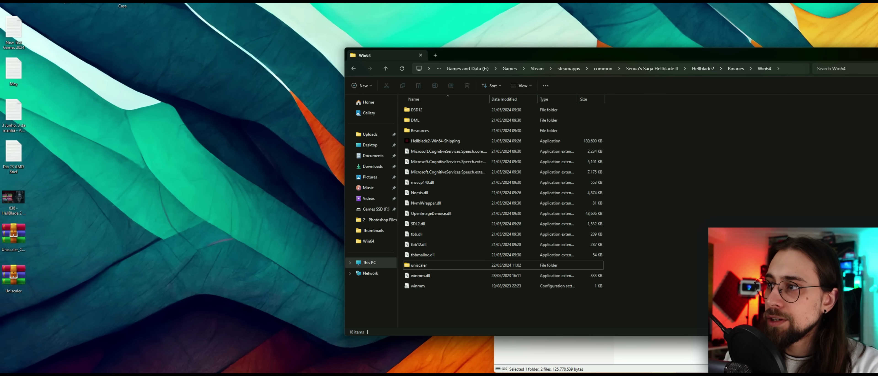
- Extract Uniscaler.asi from the Uniscaler archive into the game's Win64 folder
double_click(13, 277)
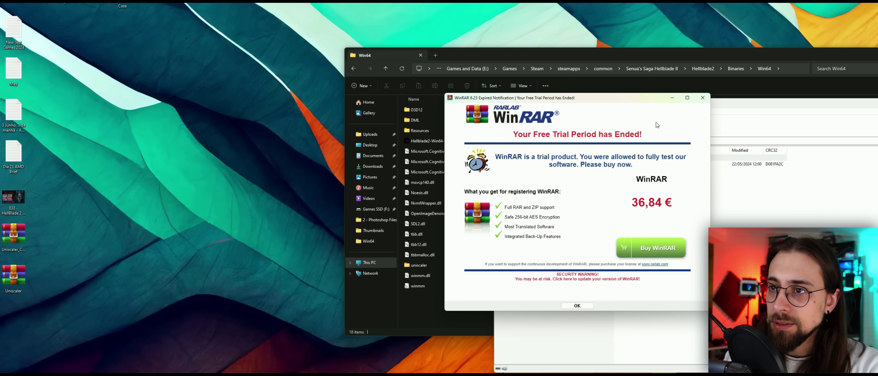
left_click(695, 103)
left_click_drag(515, 165, 448, 297)
- Extract the contents of the stub_nvngx folder from Uniscaler_COMMON.zip into the game's Win64 folder
left_click(15, 241)
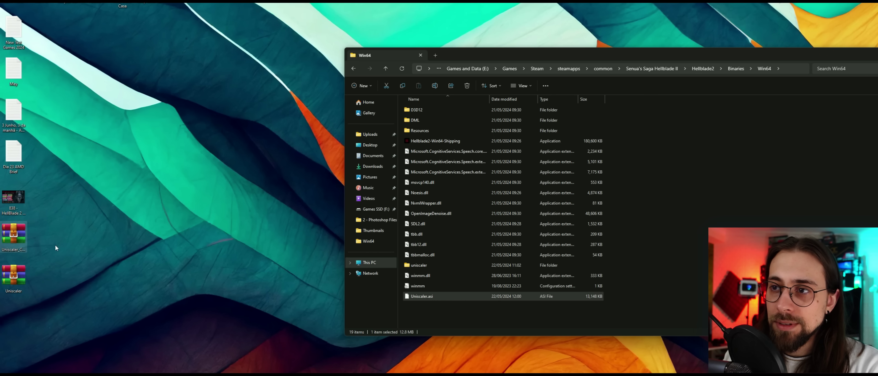
key("Return")
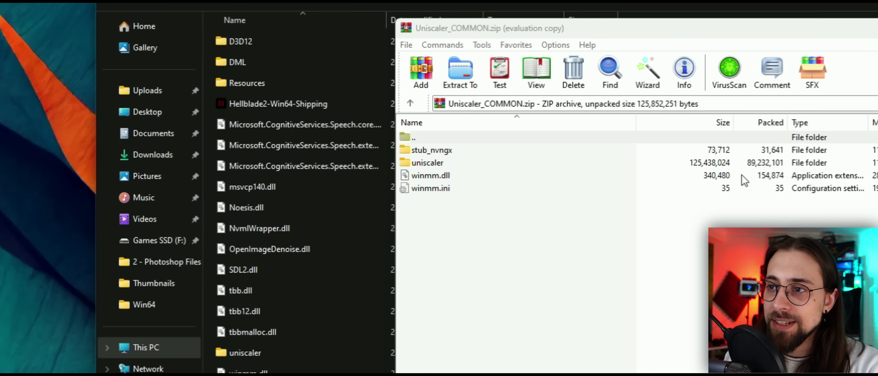
left_click(502, 204)
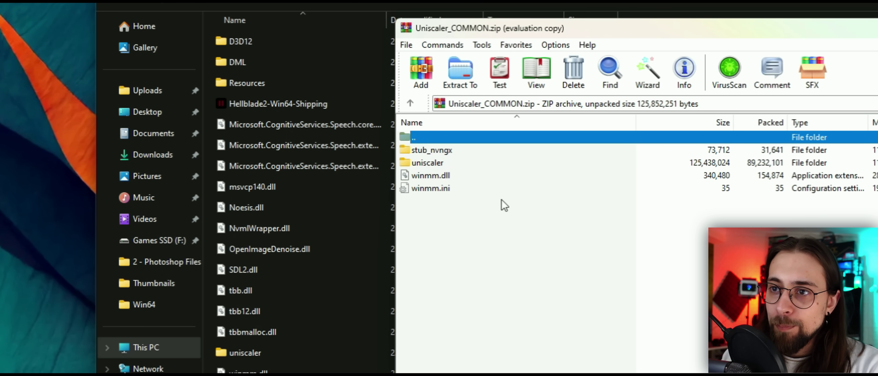
double_click(442, 154)
left_click_drag(461, 229, 246, 353)
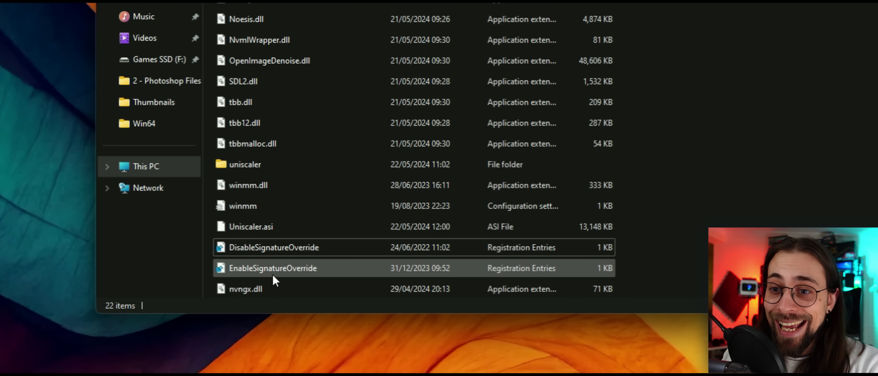
- Add the EnableSignatureOverride entries from the Win64 folder to the Windows registry
double_click(277, 269)
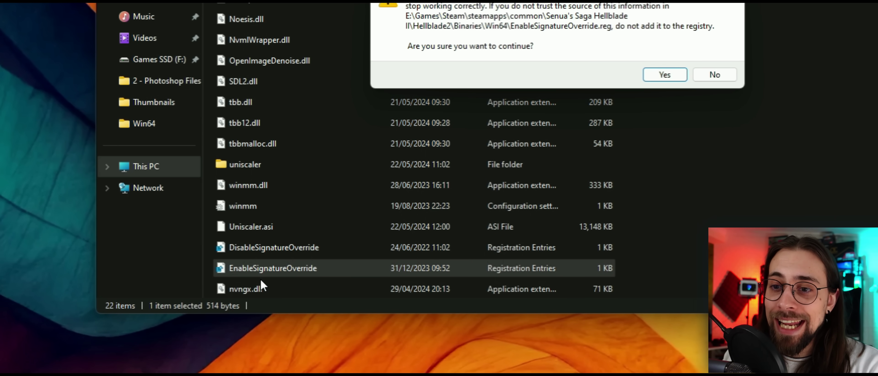
left_click(668, 75)
left_click(715, 57)
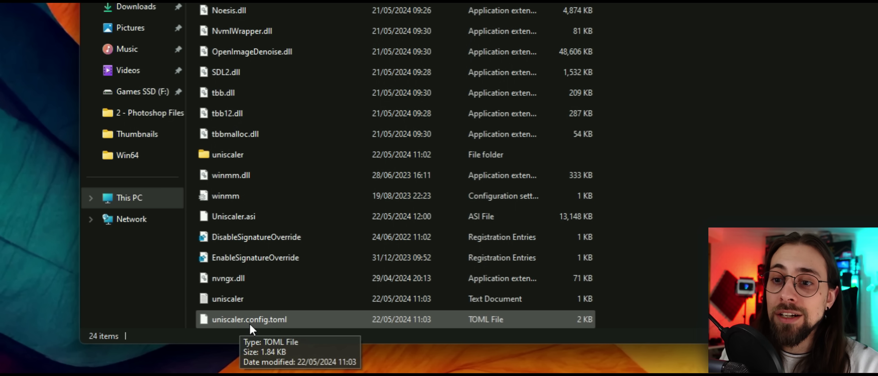
- Edit uniscaler.config.toml in Notepad, setting fake_nvidia_gpu and amd_unreal_engine_dlss_workaround to true, and save the file
right_click(259, 322)
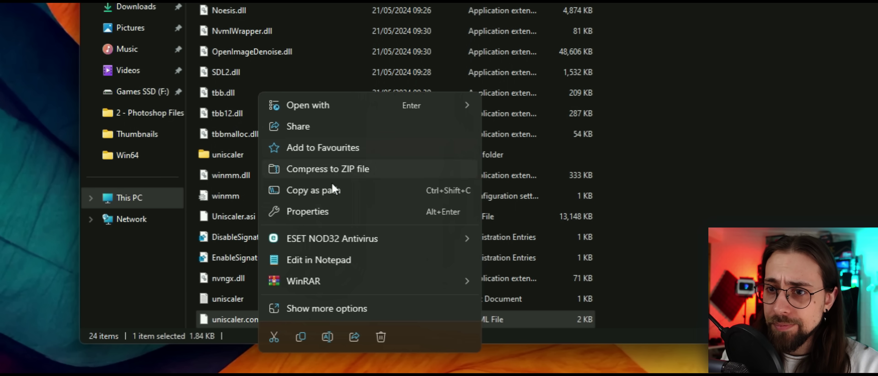
left_click(323, 260)
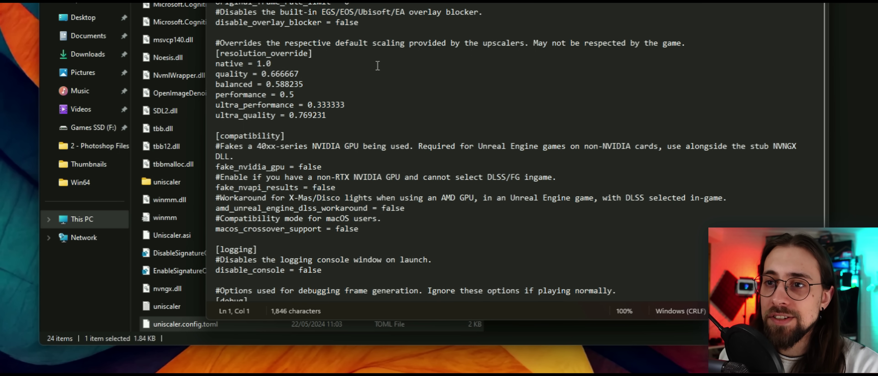
scroll(377, 66, "down", 2)
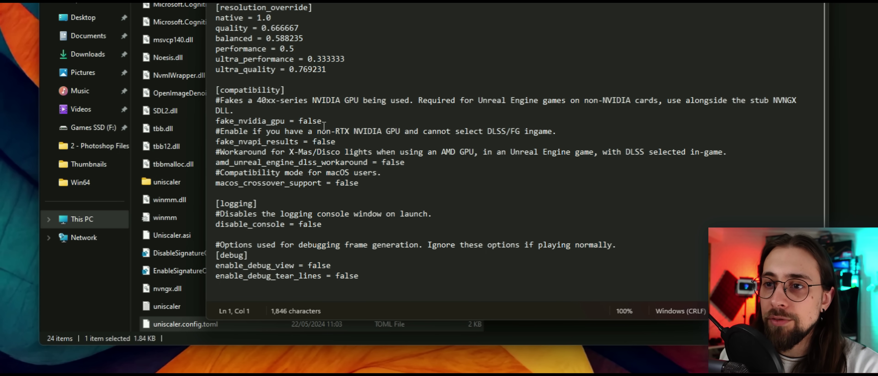
left_click_drag(324, 122, 308, 123)
type("true")
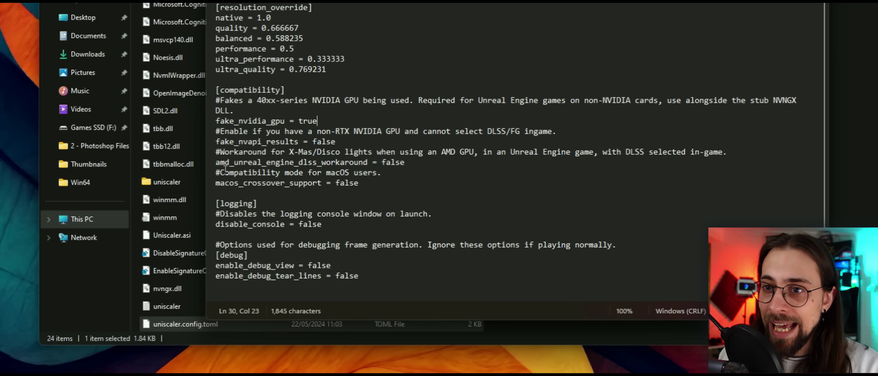
left_click_drag(382, 162, 409, 163)
type("tru")
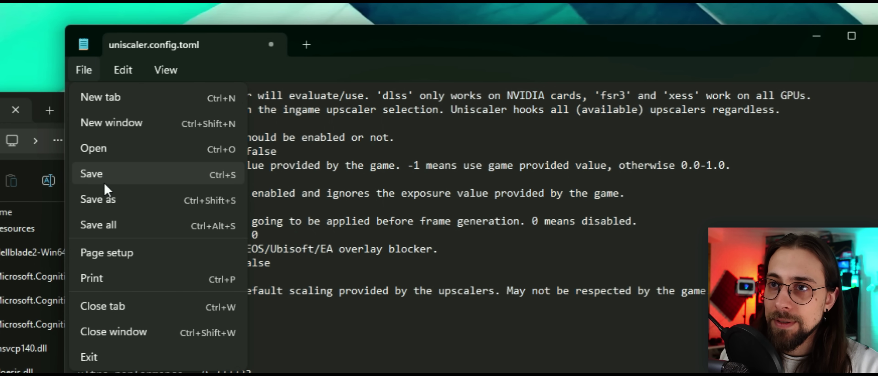
left_click(99, 174)
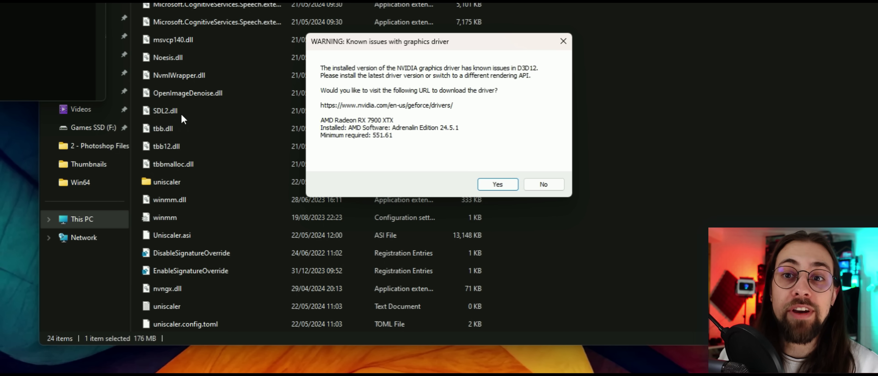
- Decline the graphics driver download offered at game launch, and expand the advanced quality settings in the game's graphics options
left_click(543, 184)
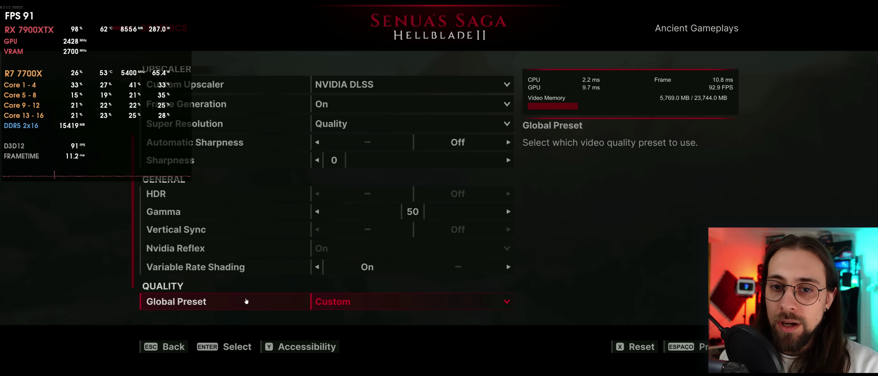
left_click(420, 303)
left_click(551, 287)
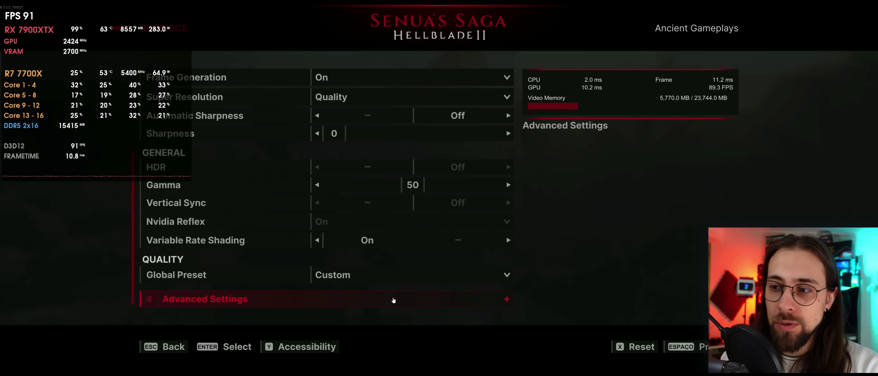
left_click(413, 300)
scroll(377, 215, "down", 5)
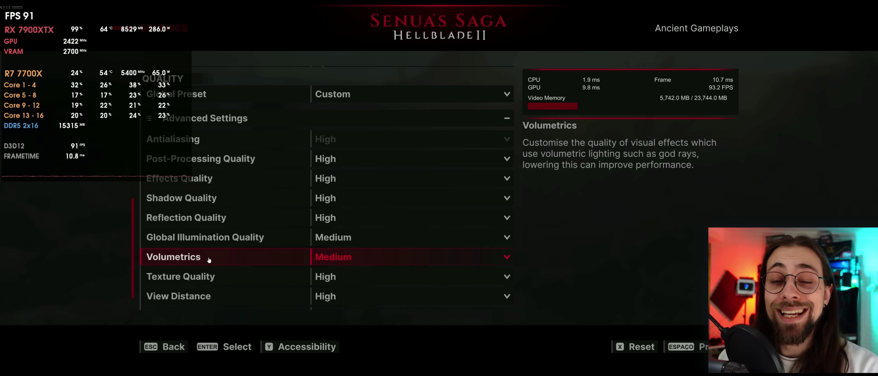
- Try Global Illumination Quality on High in the scene preview, and return it to Medium
left_click(261, 239)
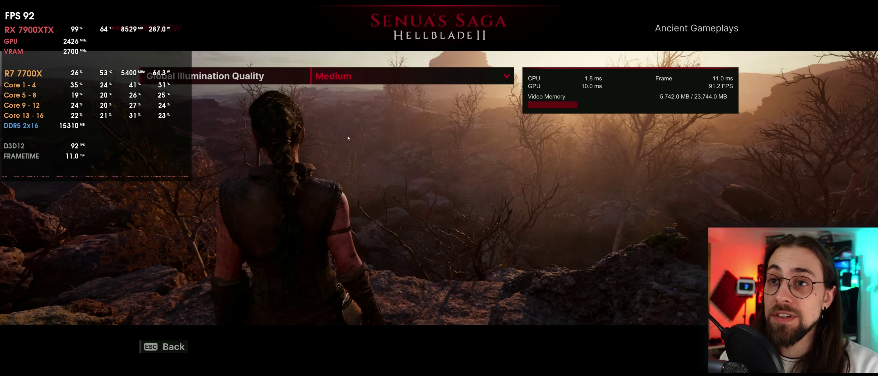
left_click(397, 79)
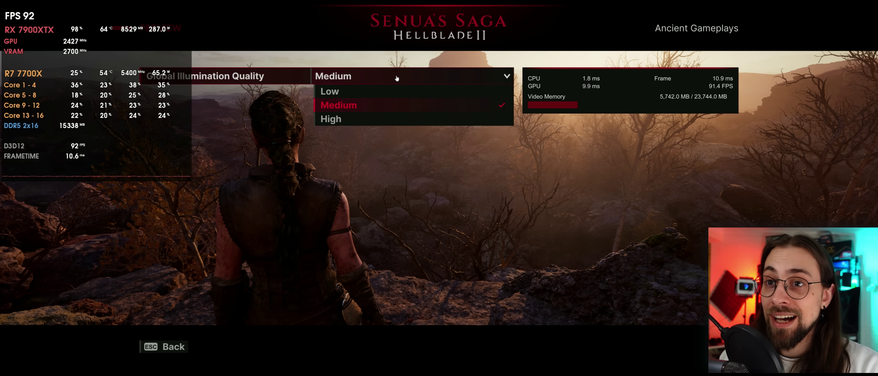
left_click(353, 118)
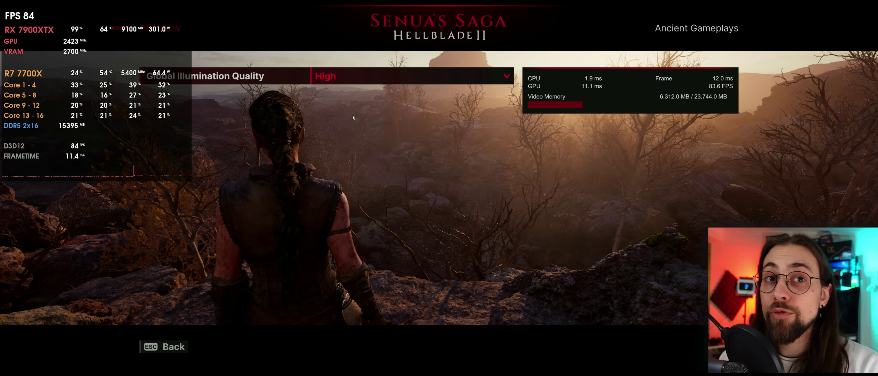
left_click(366, 78)
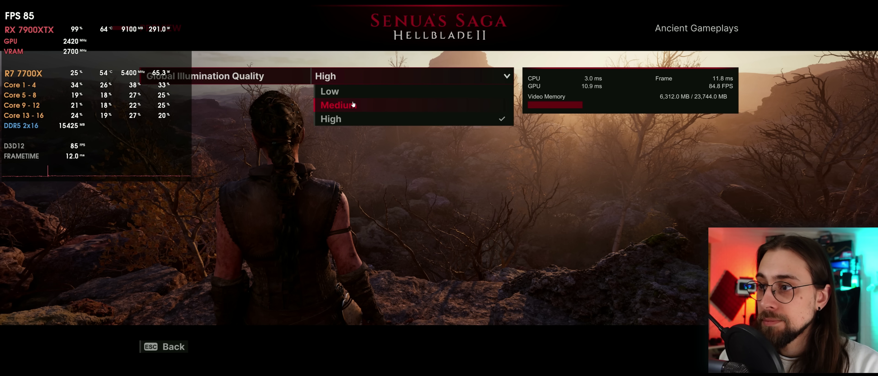
left_click(353, 104)
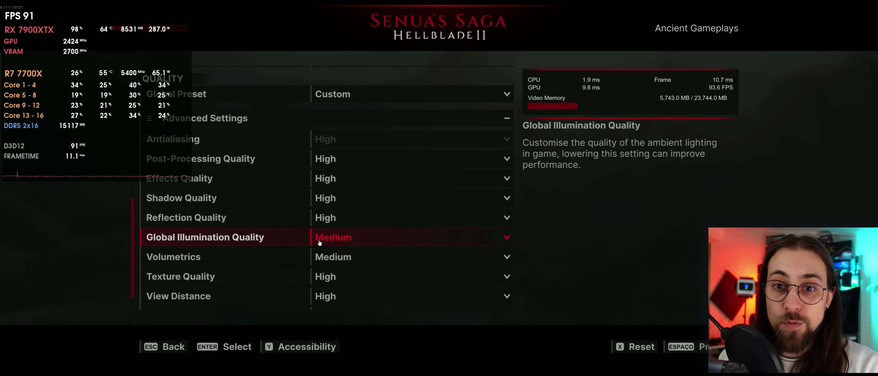
- Try Volumetrics on High in the scene preview, return it to Medium, and leave the graphics options
left_click(340, 258)
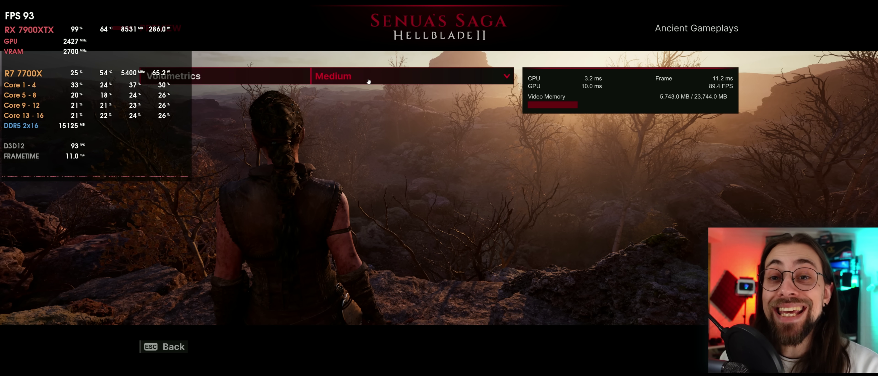
left_click(367, 82)
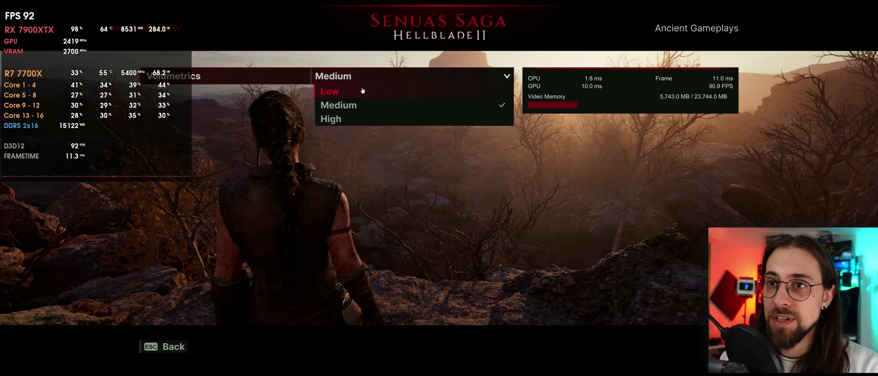
left_click(350, 118)
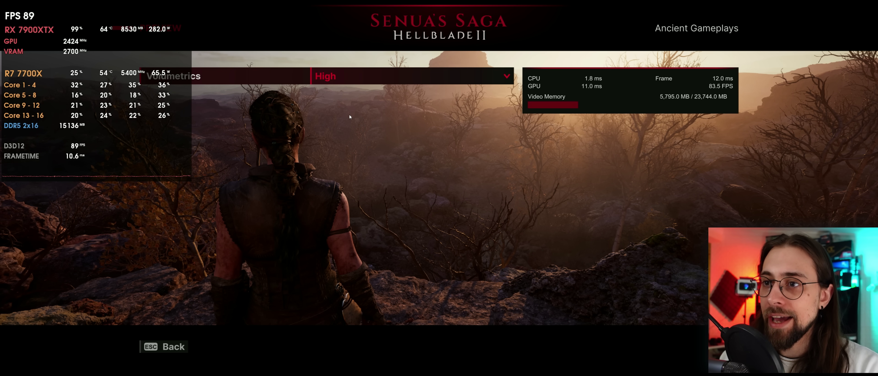
left_click(365, 81)
left_click(355, 104)
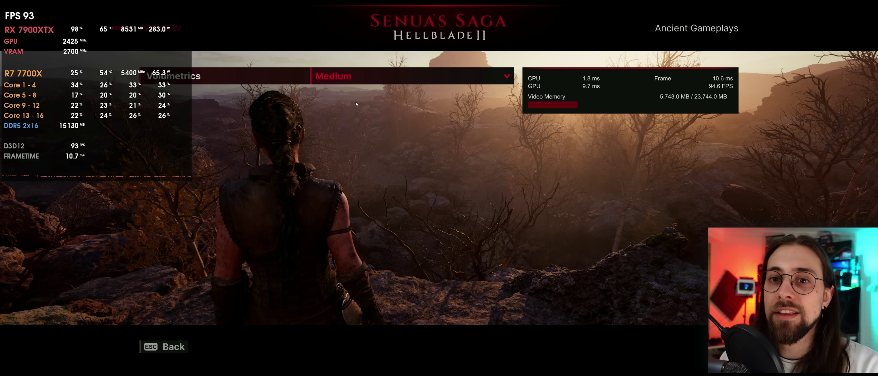
key("Escape")
key("Escape")
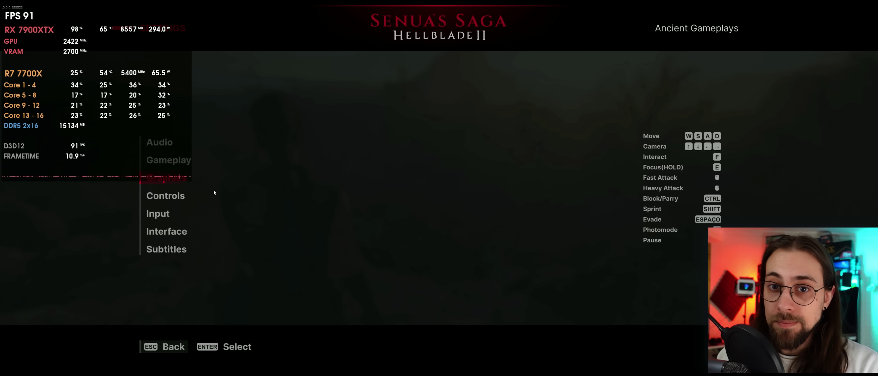
- Set the Custom Upscaler to TSR in the graphics settings and go back to the game to judge the image
left_click(166, 178)
left_click(354, 186)
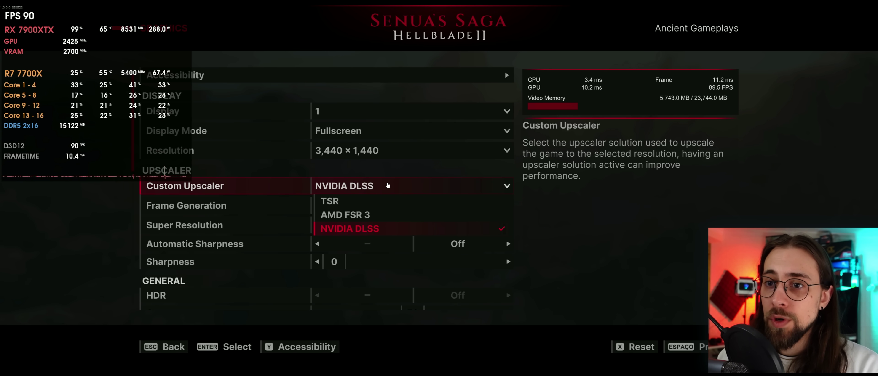
left_click(356, 204)
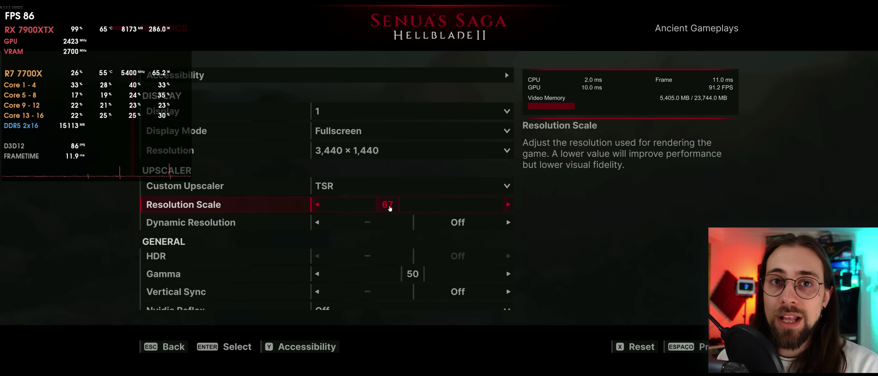
key("Escape")
key("Escape")
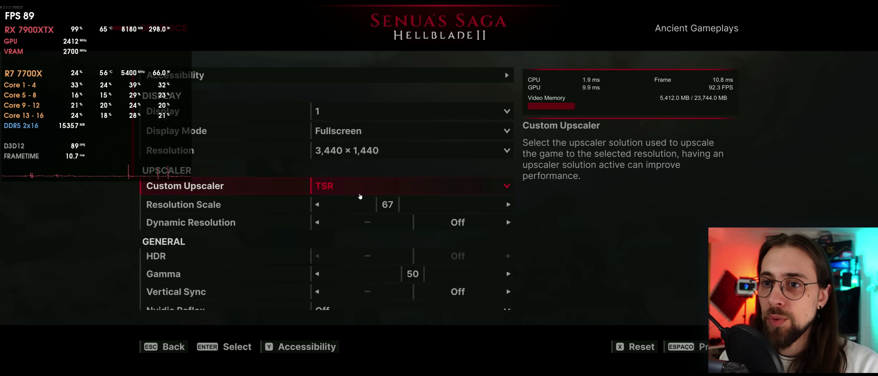
- Switch the Custom Upscaler from TSR to AMD FSR 3 and return to gameplay to compare the image
left_click(363, 190)
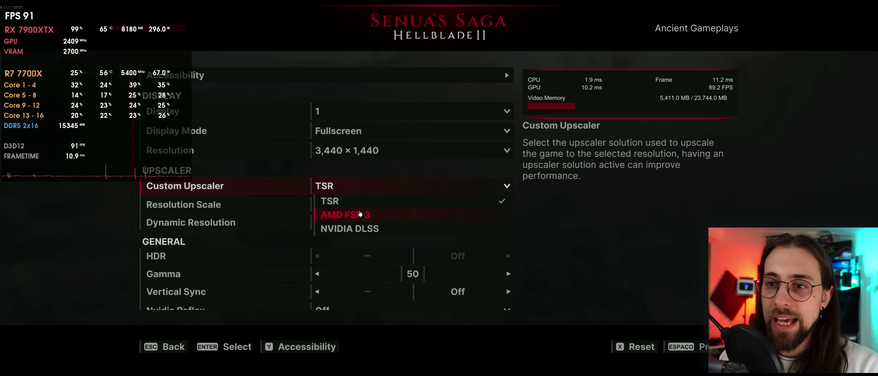
left_click(361, 214)
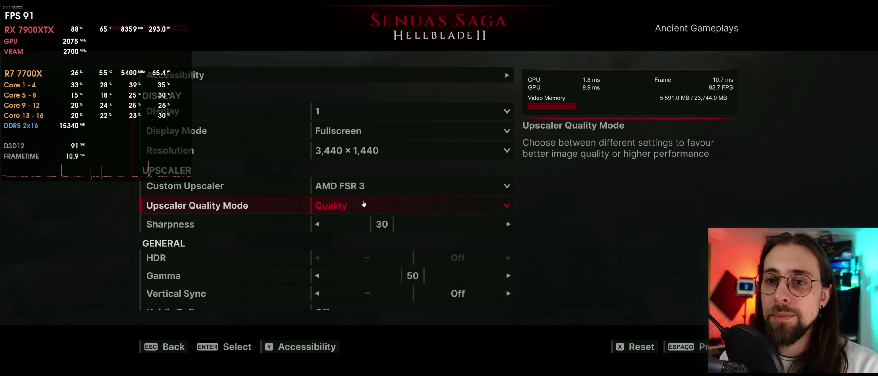
key("Escape")
key("Escape")
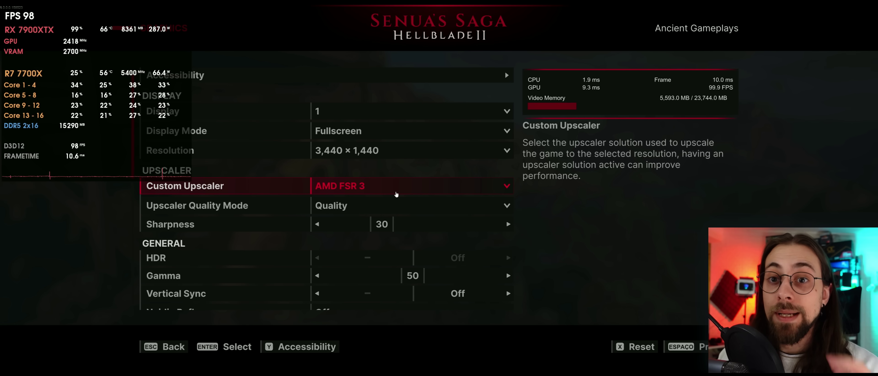
- Set the Custom Upscaler to NVIDIA DLSS with Frame Generation Off, and return to the game for comparison
left_click(396, 192)
left_click(373, 228)
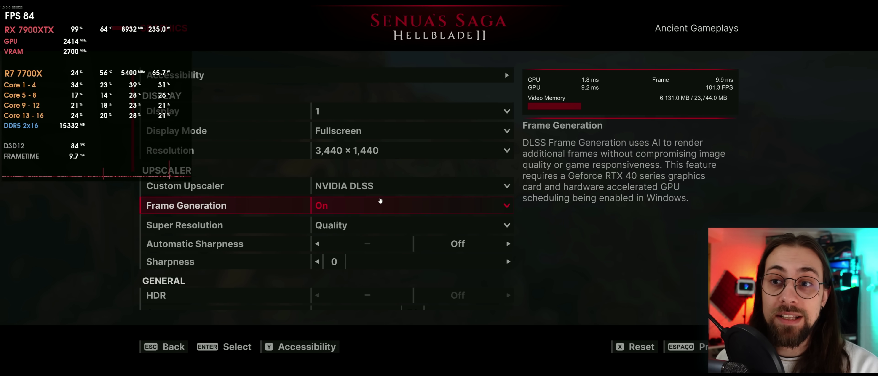
left_click(338, 248)
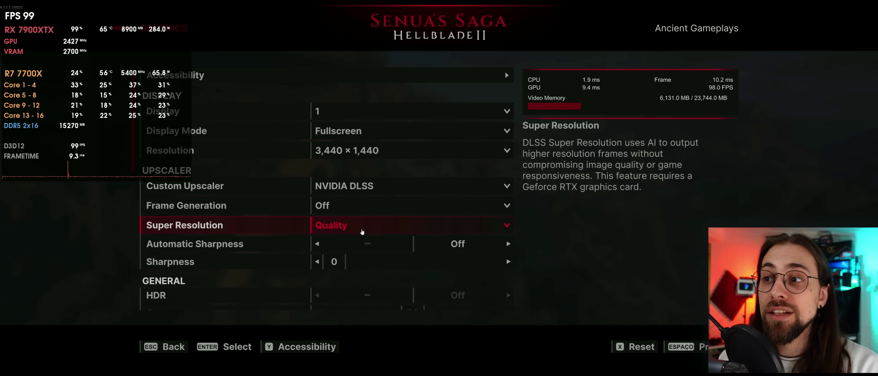
key("Escape")
key("Escape")
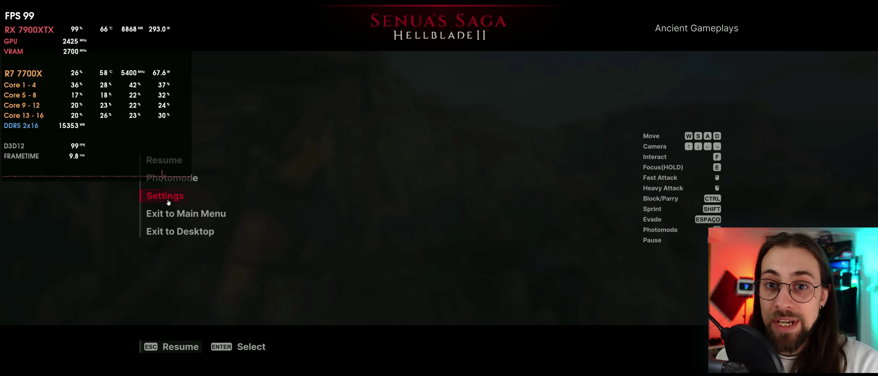
- Reopen the graphics settings, change the Custom Upscaler back to AMD FSR 3, and view the result in the game
left_click(166, 198)
left_click(167, 179)
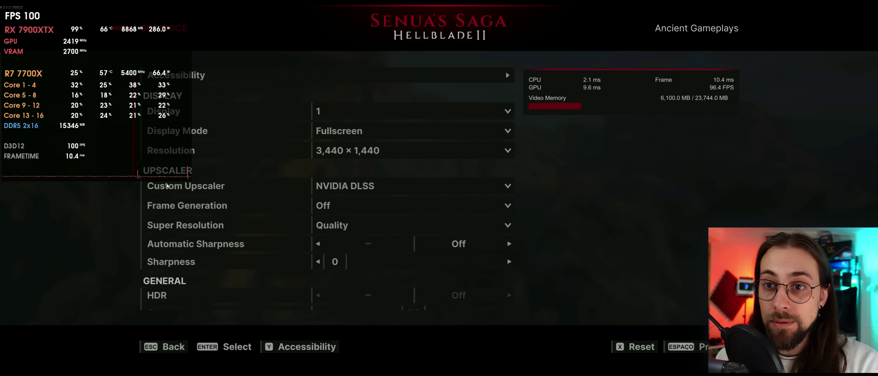
left_click(340, 186)
left_click(341, 214)
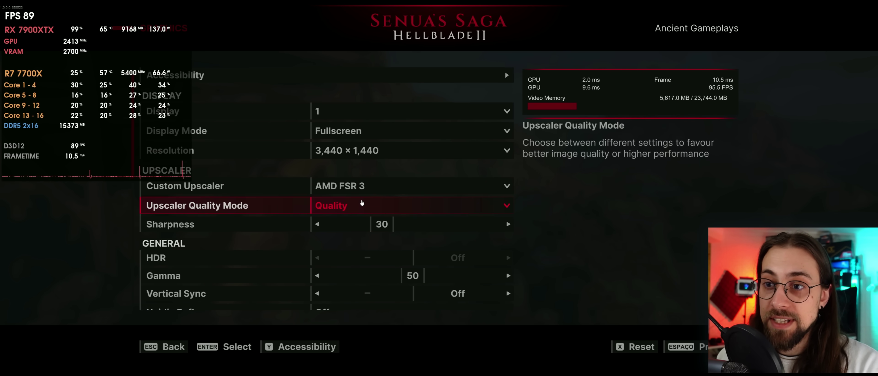
key("Escape")
key("Escape")
key("Escape")
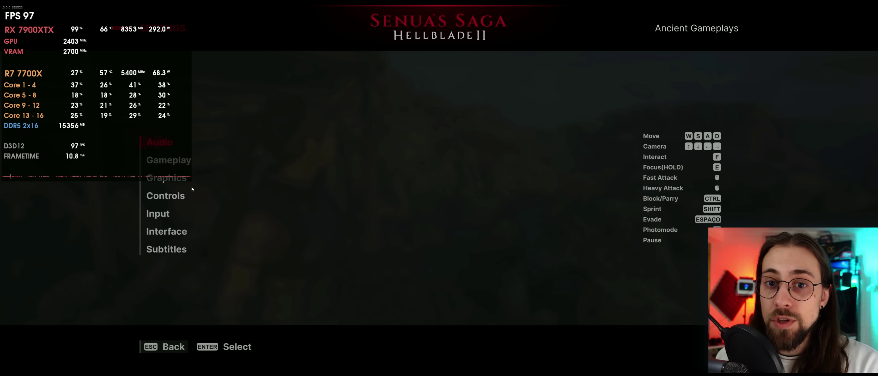
- Select NVIDIA DLSS as the Custom Upscaler in the graphics settings and resume the game
left_click(175, 195)
key("Escape")
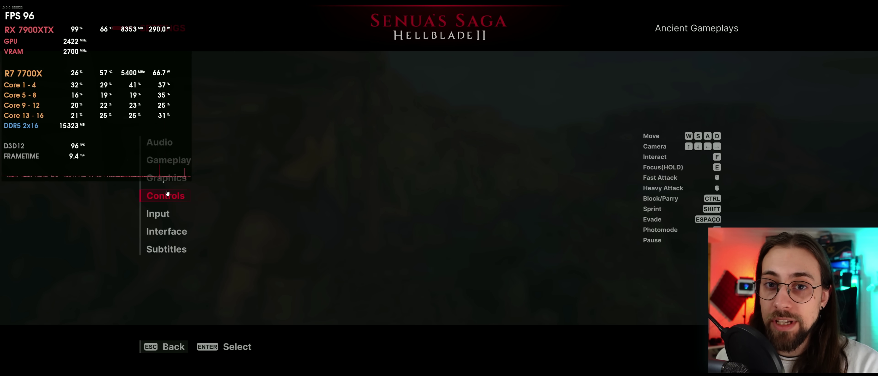
left_click(167, 193)
key("Escape")
left_click(166, 177)
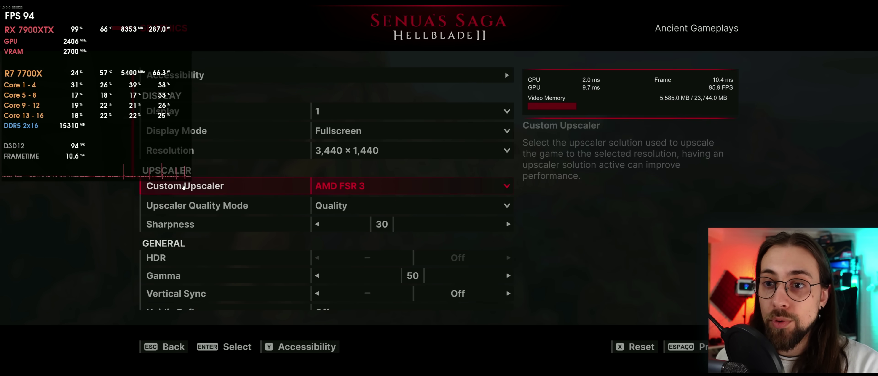
left_click(357, 207)
left_click(361, 186)
left_click(361, 228)
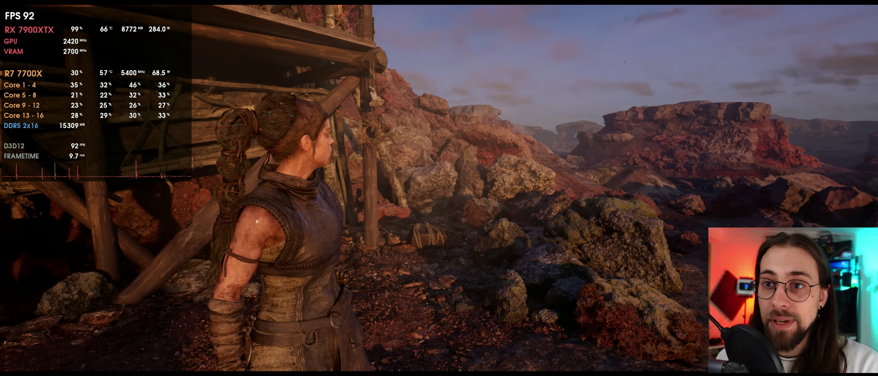
- Turn Frame Generation On for NVIDIA DLSS in the graphics settings and leave the settings
key("Escape")
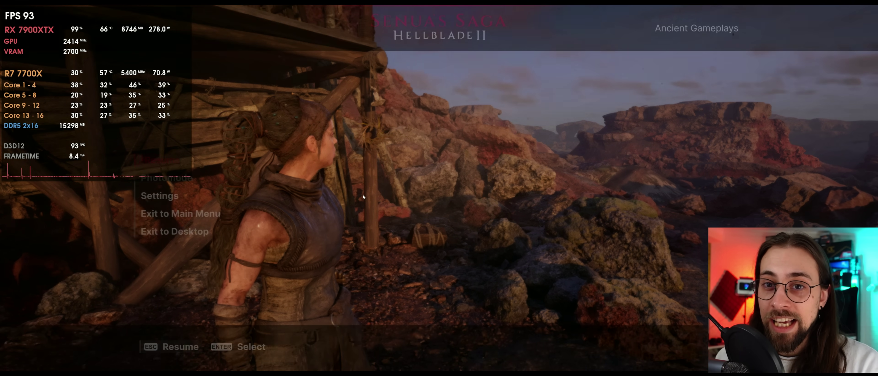
left_click(164, 196)
left_click(170, 196)
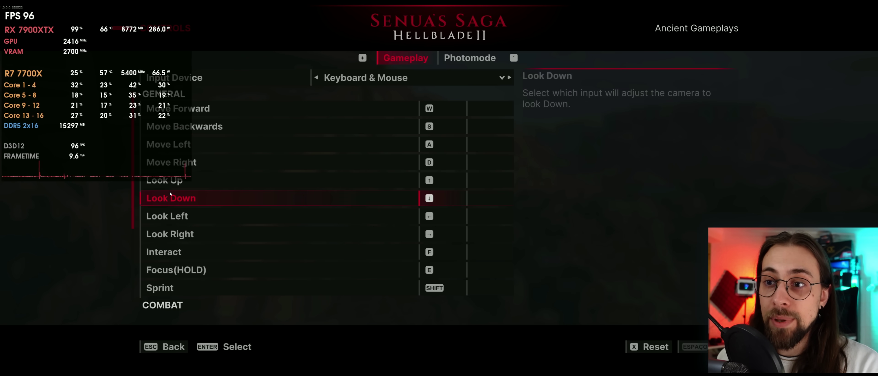
key("Escape")
left_click(187, 181)
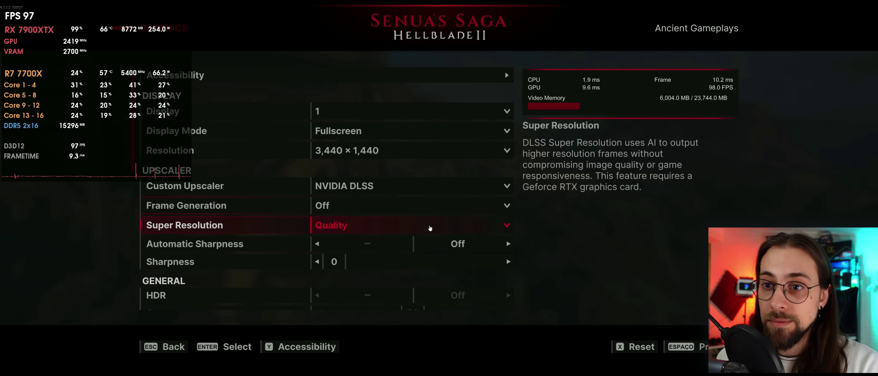
left_click(341, 205)
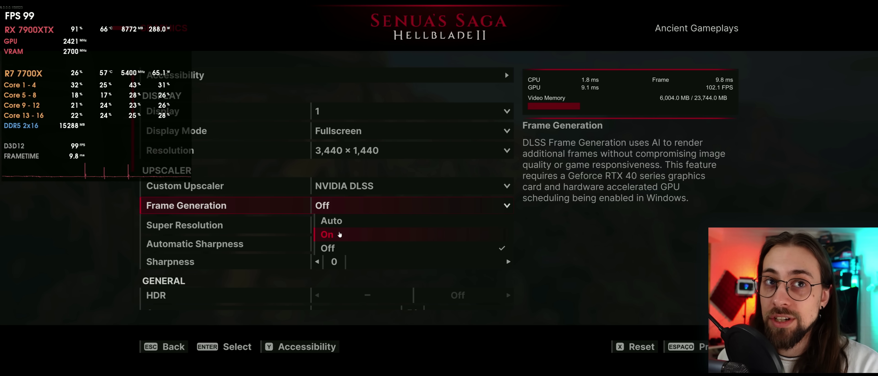
left_click(340, 234)
key("Escape")
key("Escape")
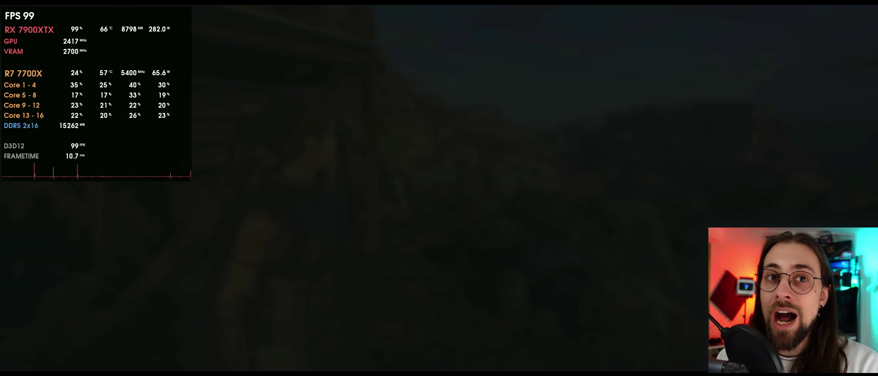